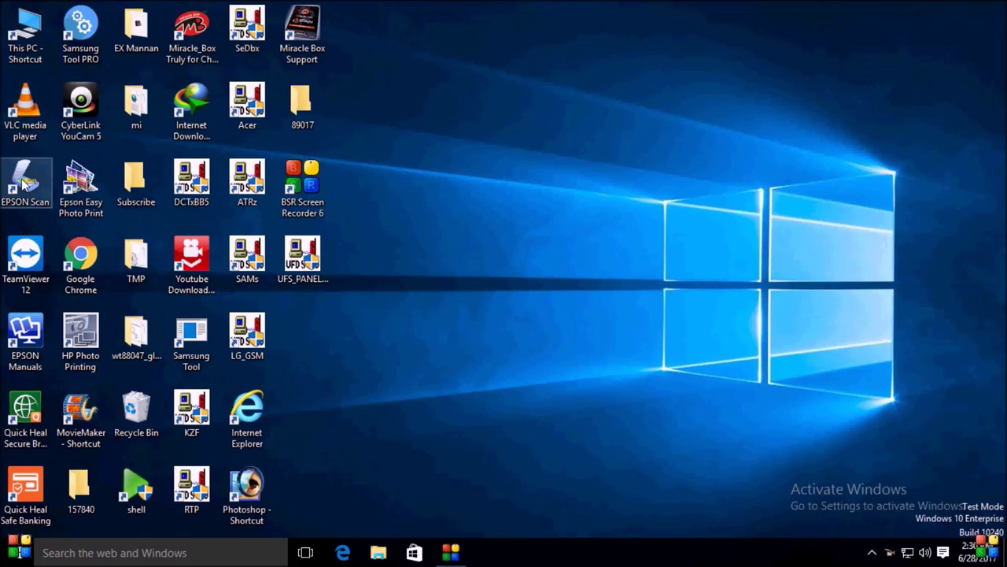
- Open Device Manager, expand the Ports (COM & LPT) group and move the window clear of the desktop shortcuts
right_click(21, 556)
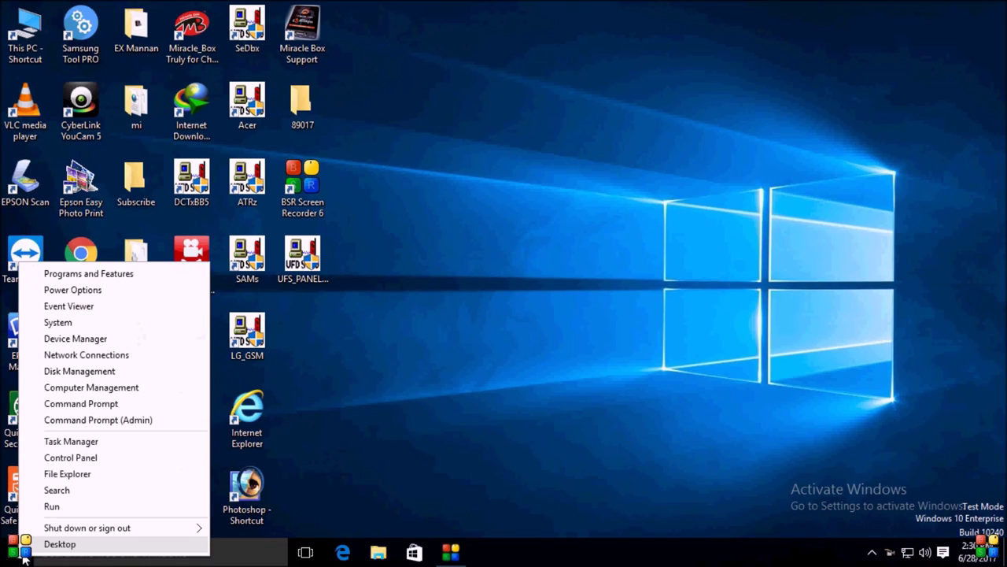
left_click(73, 339)
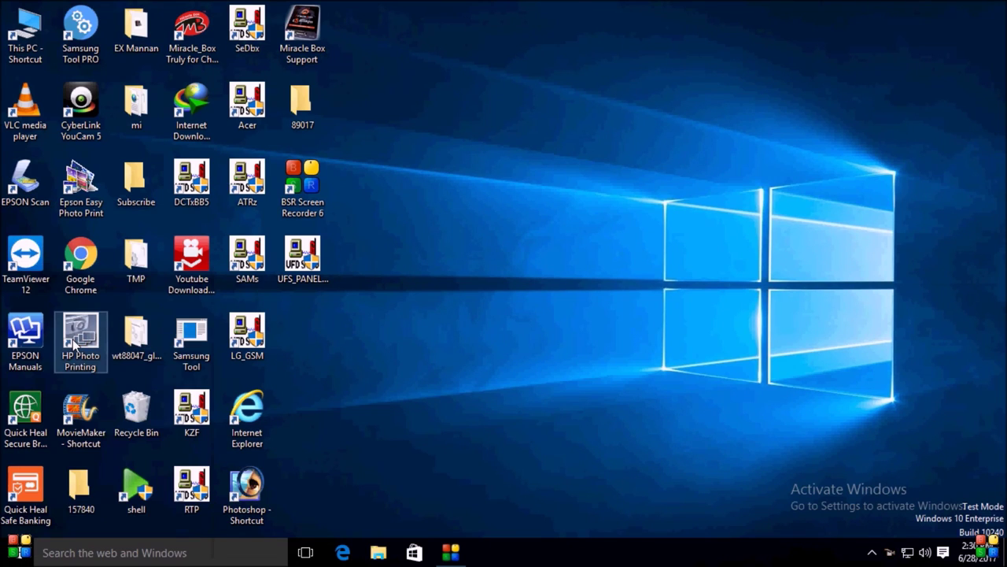
right_click(518, 184)
left_click(559, 222)
left_click_drag(285, 43, 246, 23)
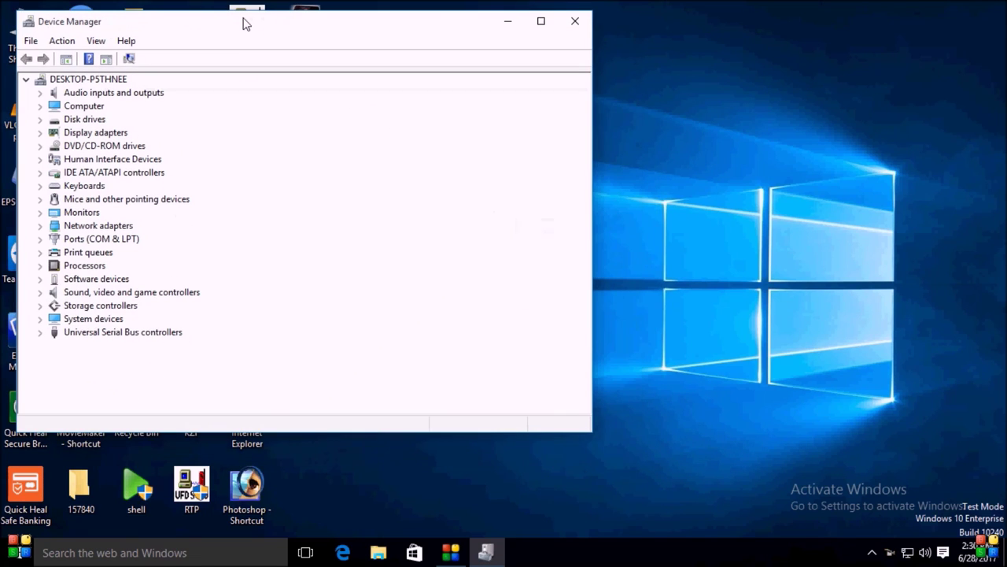
left_click(40, 239)
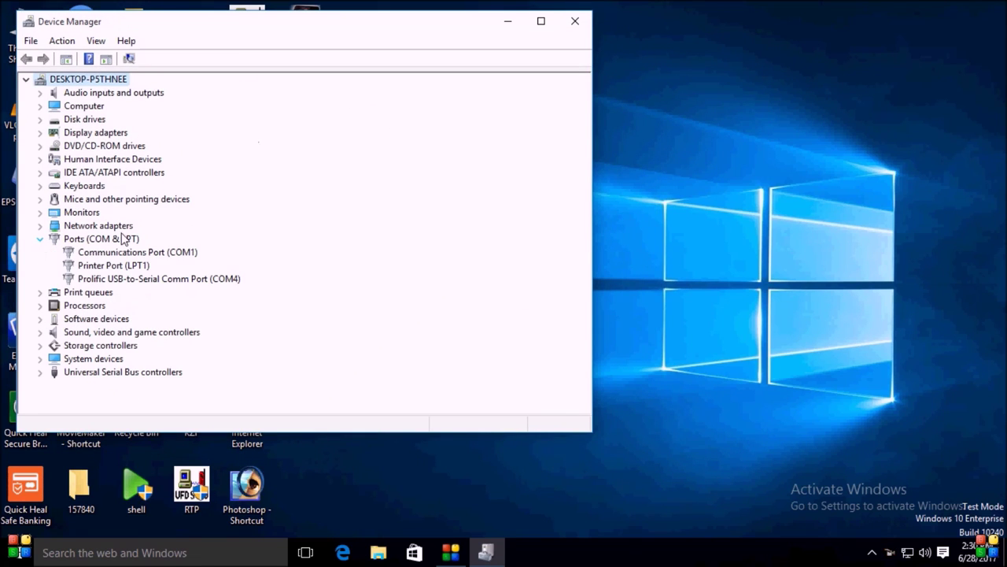
left_click_drag(286, 29, 728, 25)
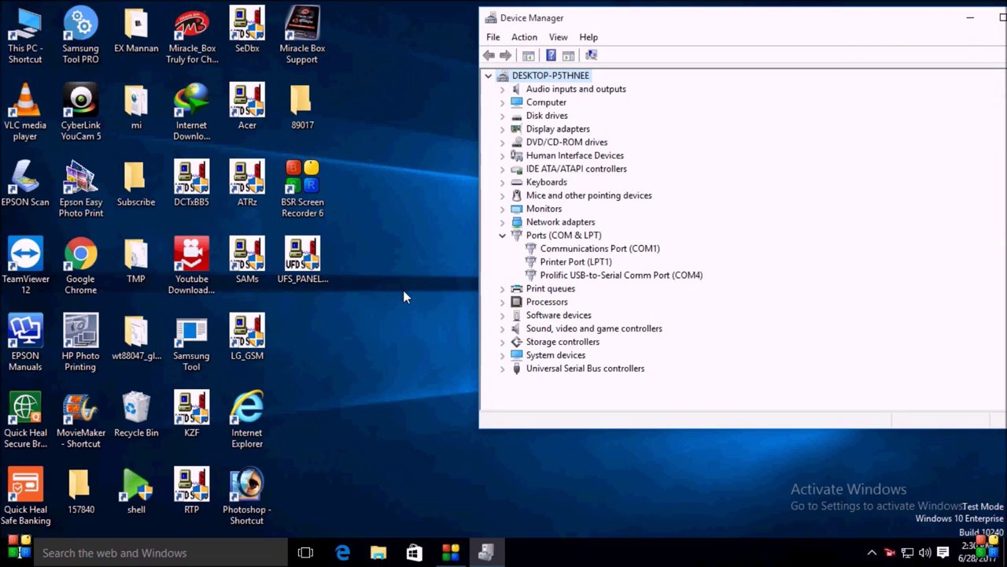
- Launch Miracle Box from its desktop shortcut and move Device Manager aside to make room for it
left_click(190, 36)
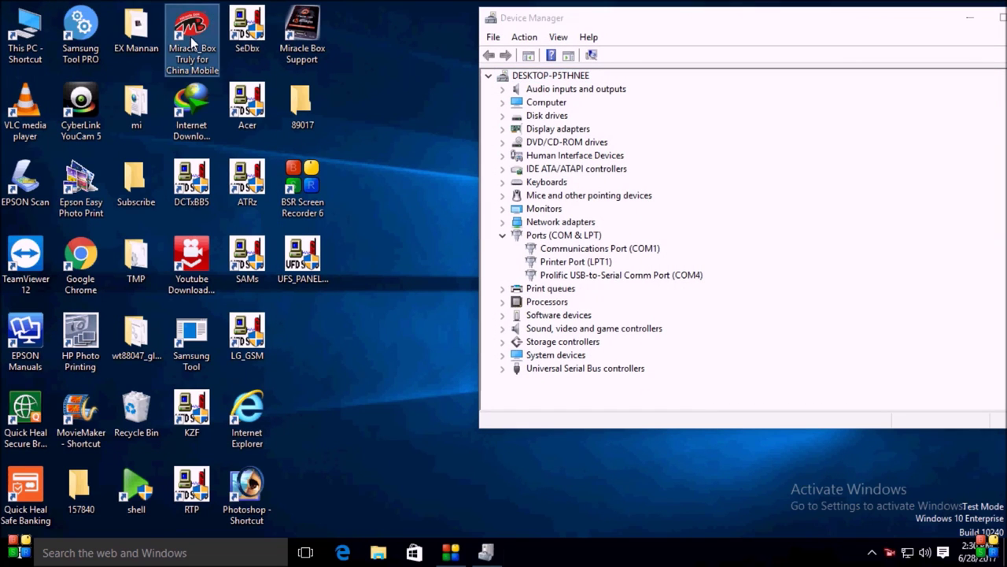
right_click(190, 37)
left_click(222, 49)
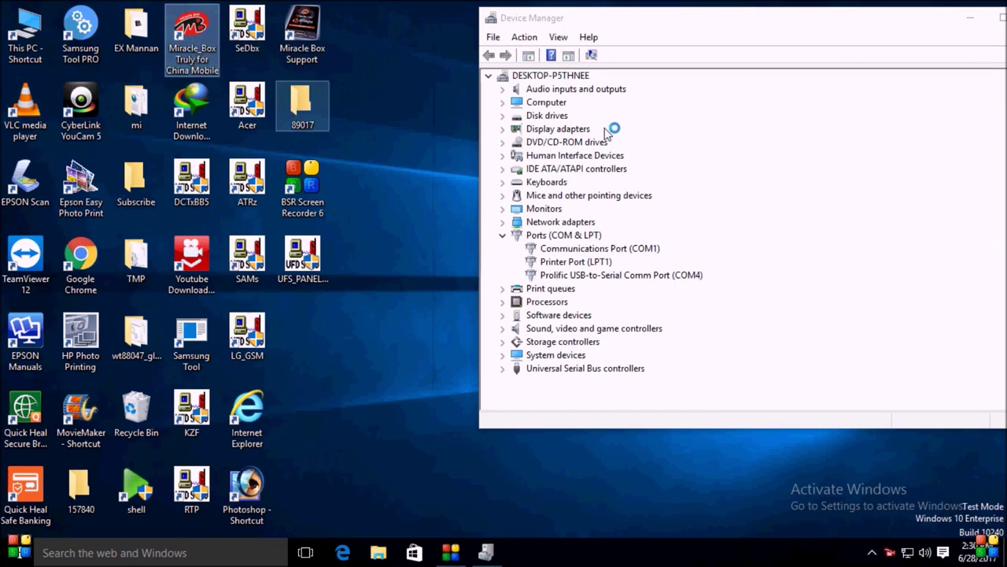
left_click_drag(668, 27, 184, 21)
right_click(791, 202)
left_click(834, 246)
right_click(765, 213)
left_click(809, 265)
right_click(772, 236)
left_click(821, 283)
right_click(741, 239)
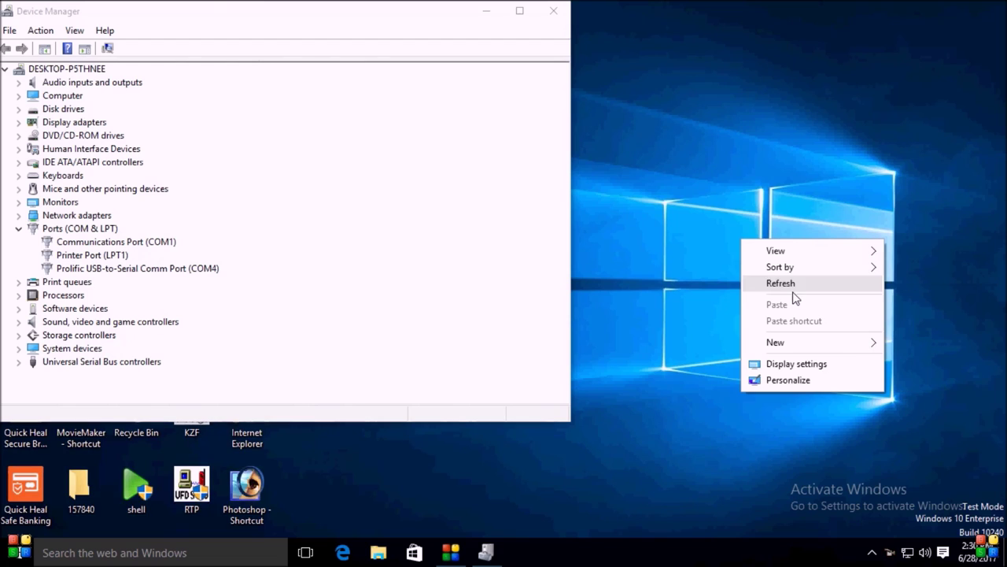
left_click(791, 287)
right_click(748, 253)
left_click(799, 298)
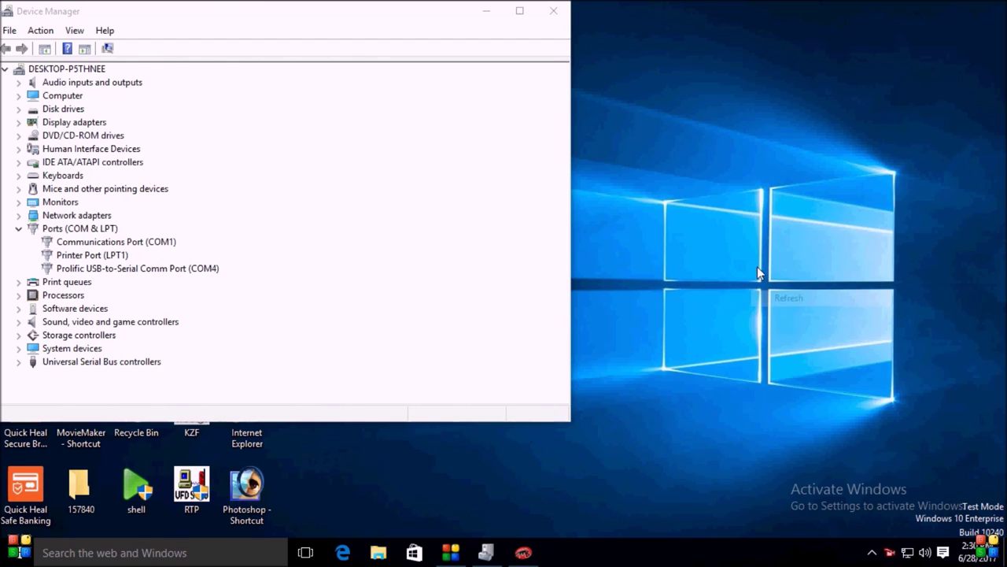
right_click(757, 266)
left_click(810, 313)
right_click(749, 249)
left_click(794, 294)
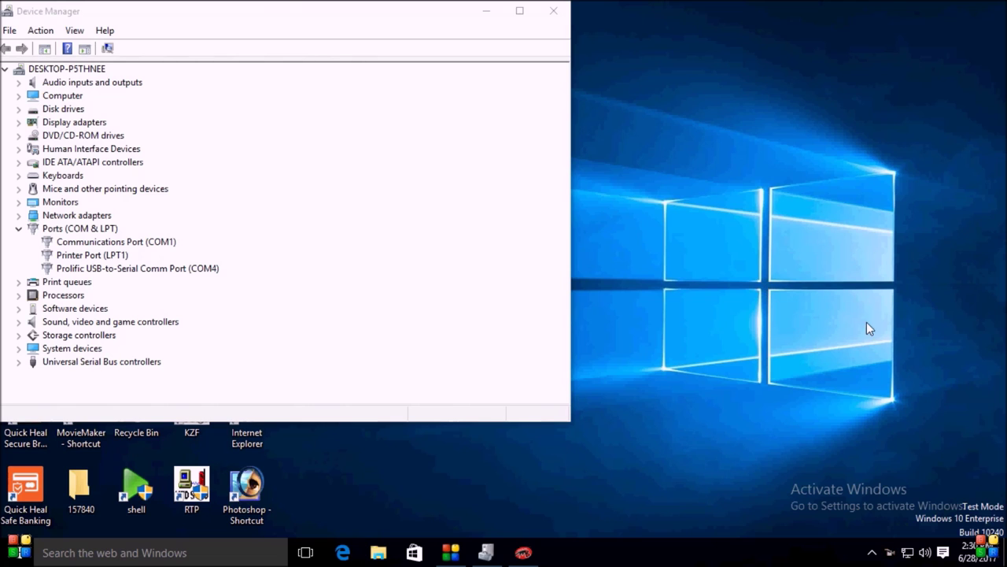
right_click(717, 263)
left_click(753, 307)
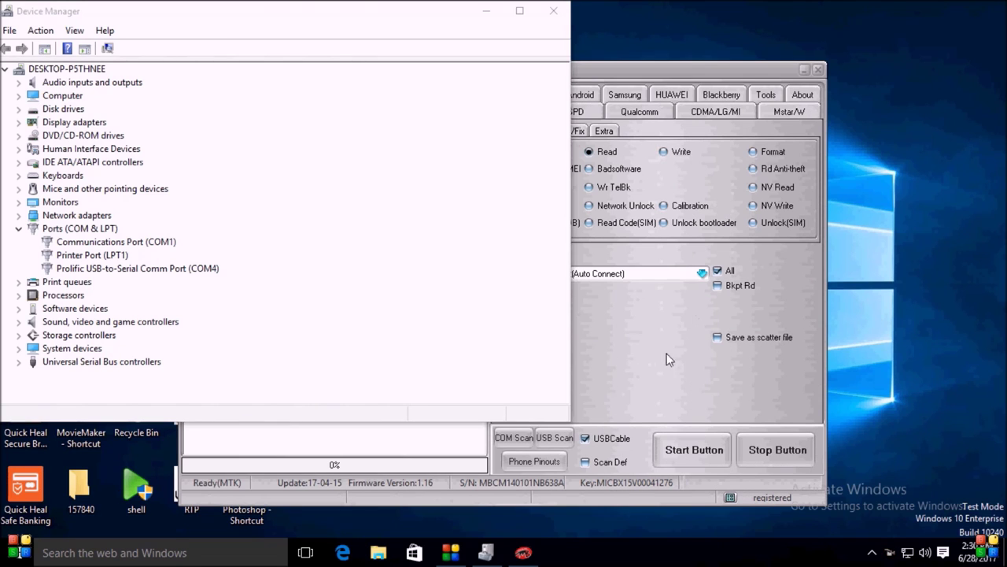
- Reposition the Miracle Box window, select the Qualcomm HS-USB QDLoader 9008 port in Device Manager, and bring Miracle Box to the front
left_click_drag(545, 69, 581, 46)
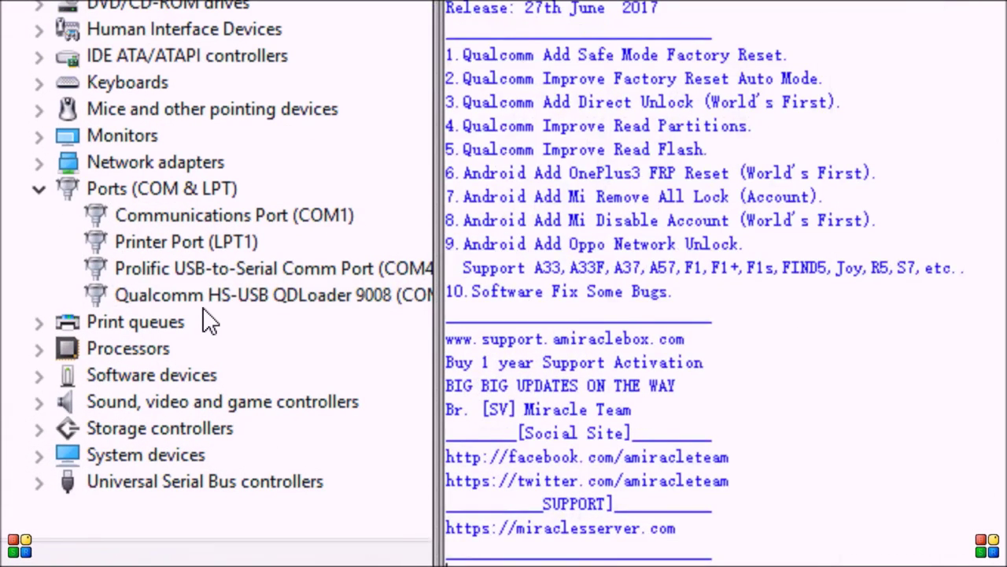
left_click(202, 304)
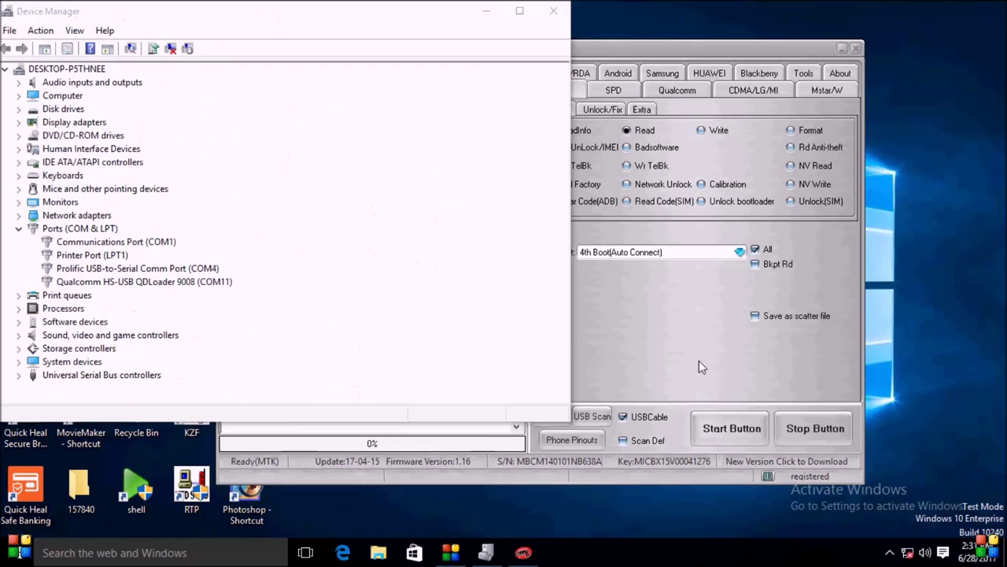
left_click(698, 361)
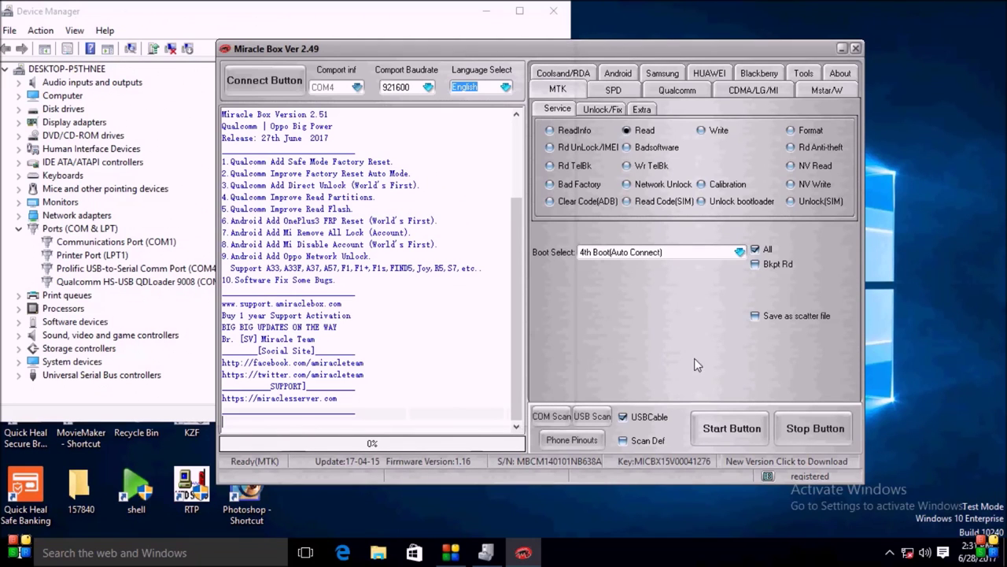
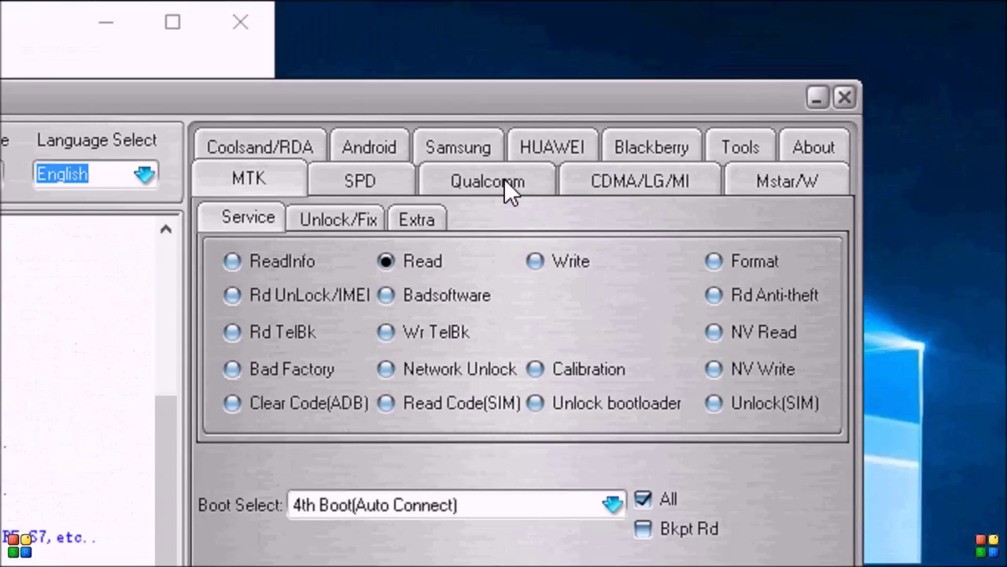
- Switch Miracle Box to the Qualcomm functions, scan for ports and select COM11 (Qualcomm HS-USB QDLoader)
left_click(686, 92)
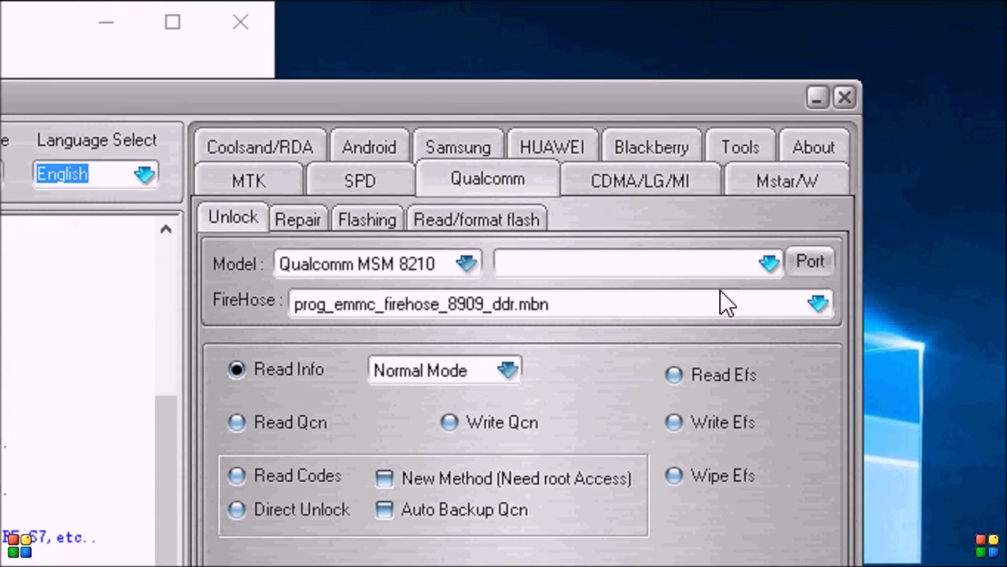
left_click(815, 266)
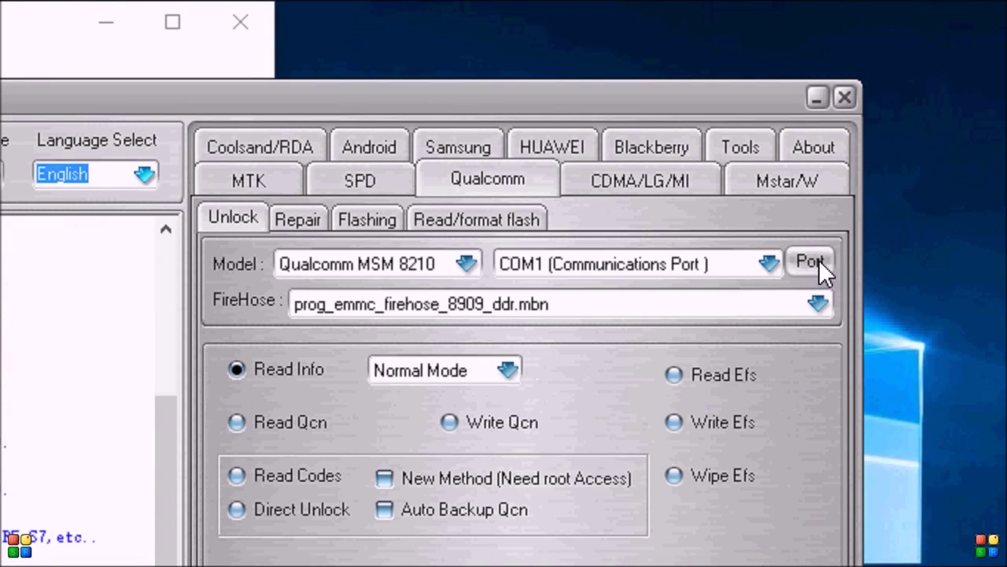
left_click(767, 264)
left_click(658, 328)
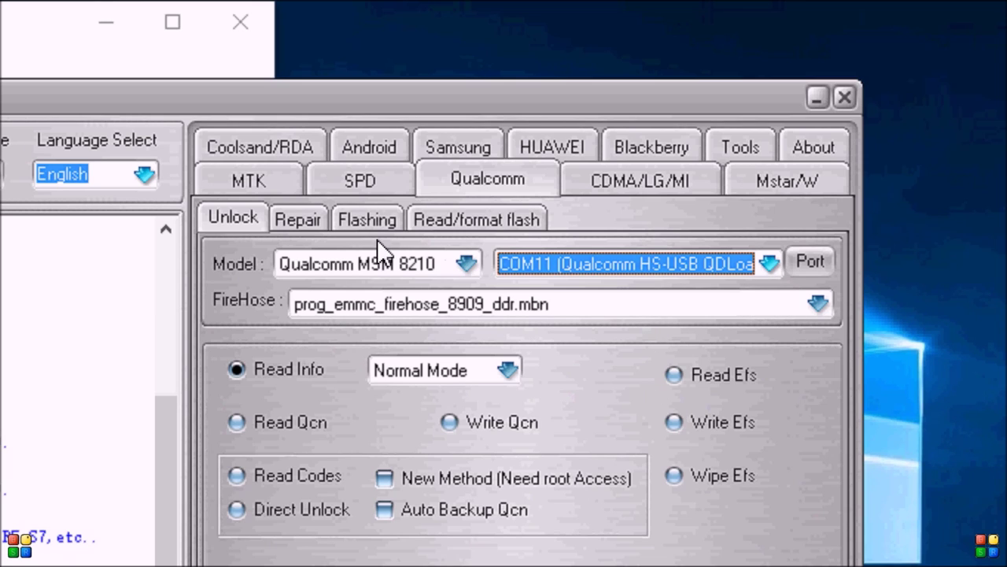
- Show the Custom Flasher settings within the Qualcomm flashing functions
left_click(372, 217)
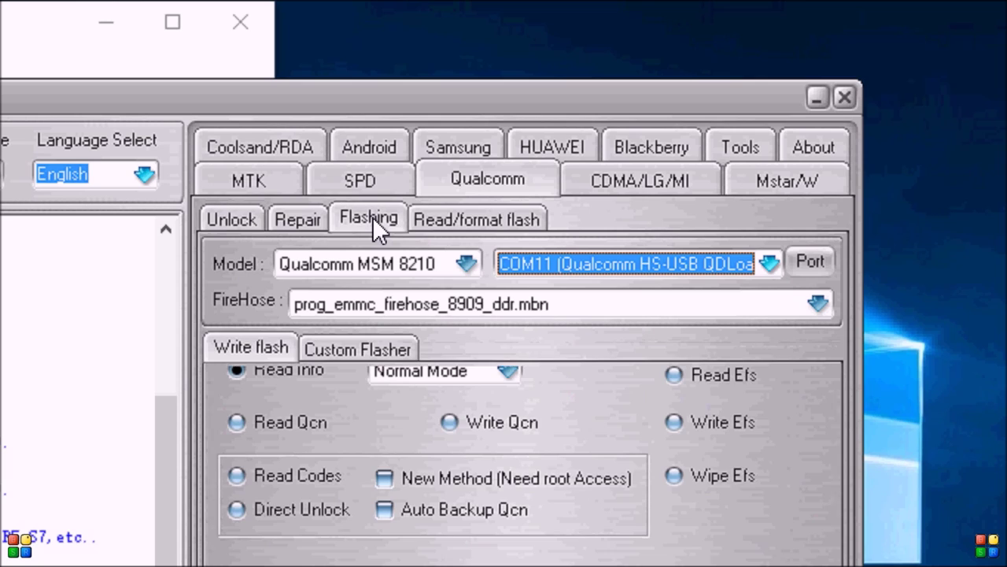
left_click(235, 342)
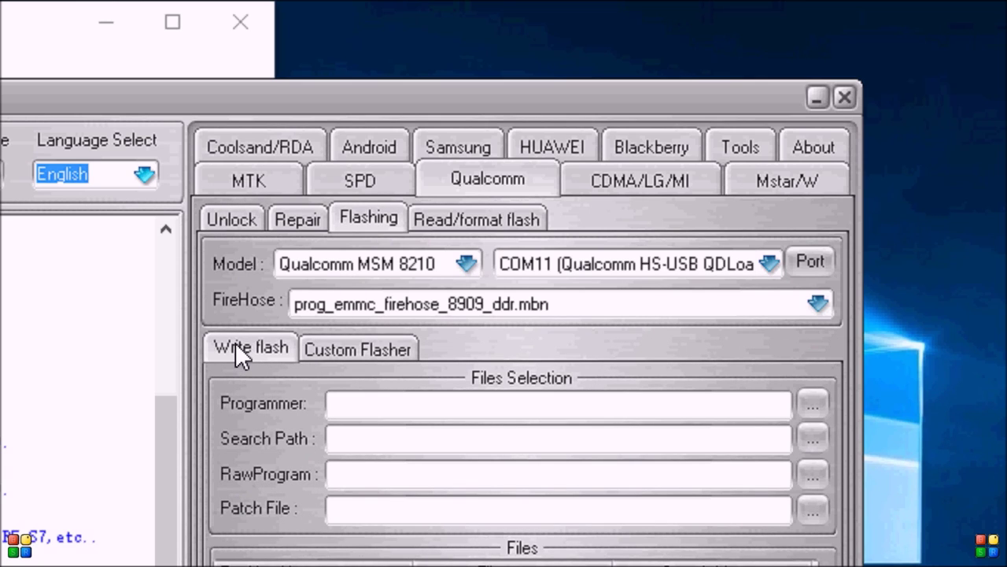
left_click(376, 354)
left_click(275, 352)
left_click(366, 350)
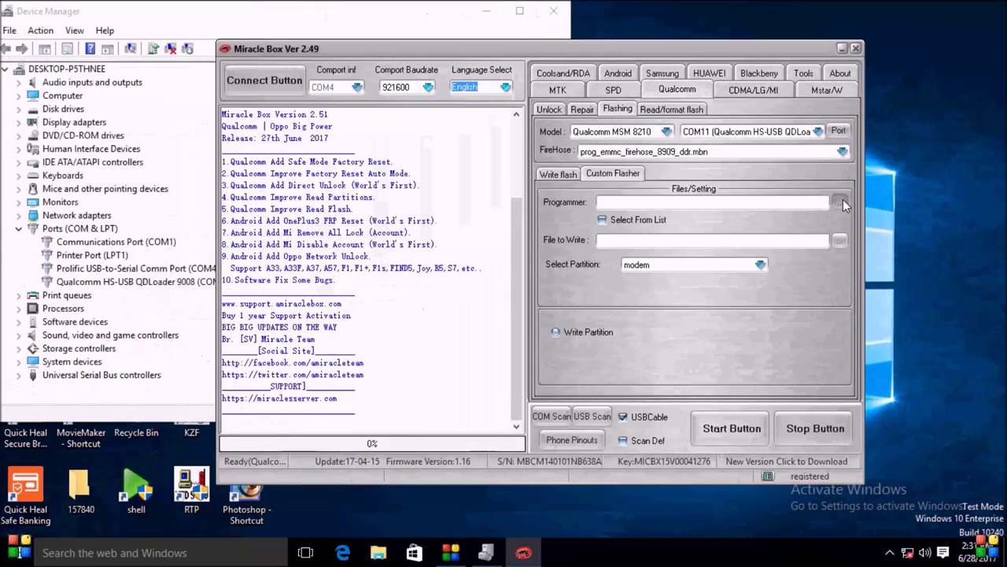
- Load prog_emmc_firehose_8916.mbn as the programmer from the images folder inside the desktop's wt88047_global_images folder
left_click(828, 308)
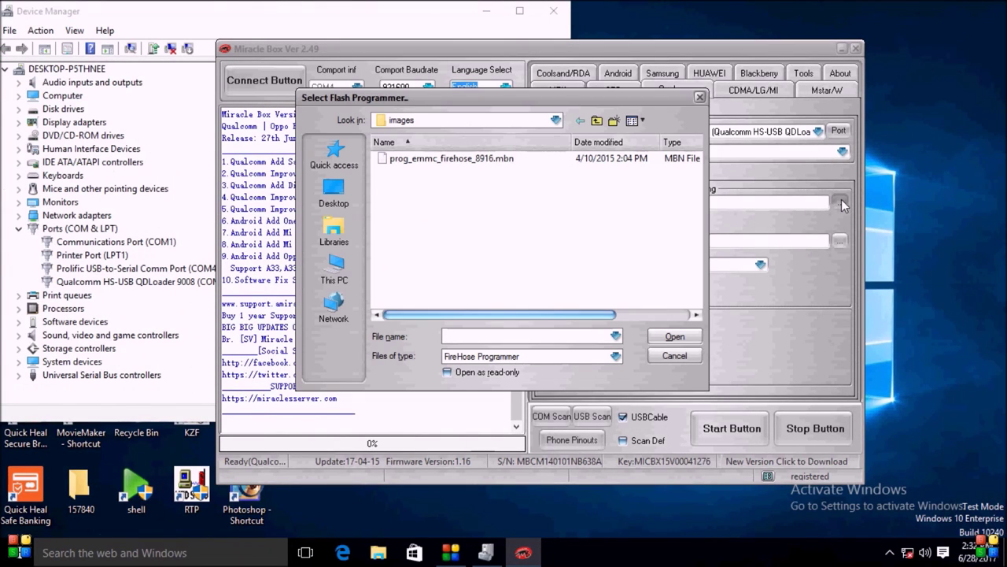
left_click(597, 122)
left_click(598, 122)
scroll(535, 247, "down", 5)
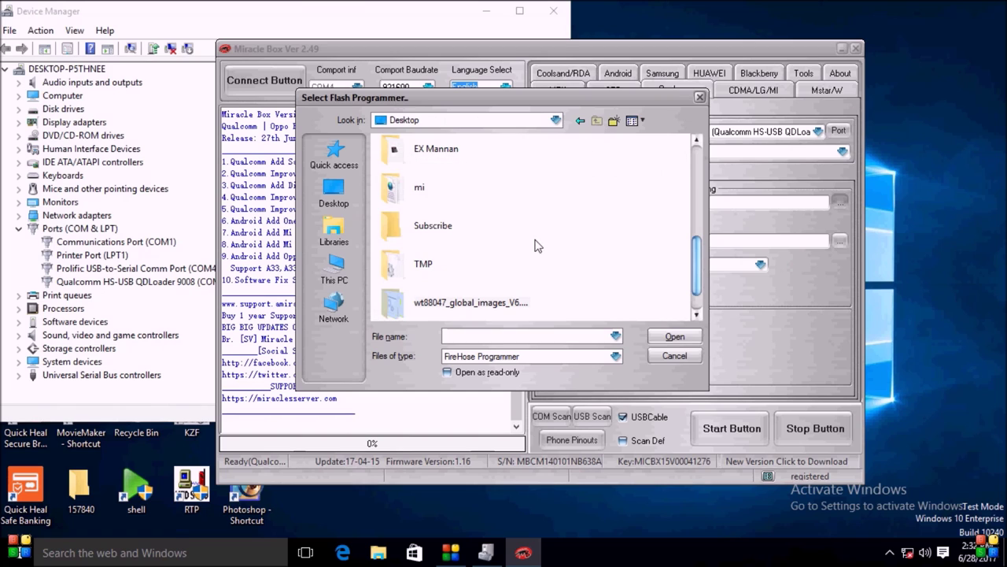
left_click(439, 307)
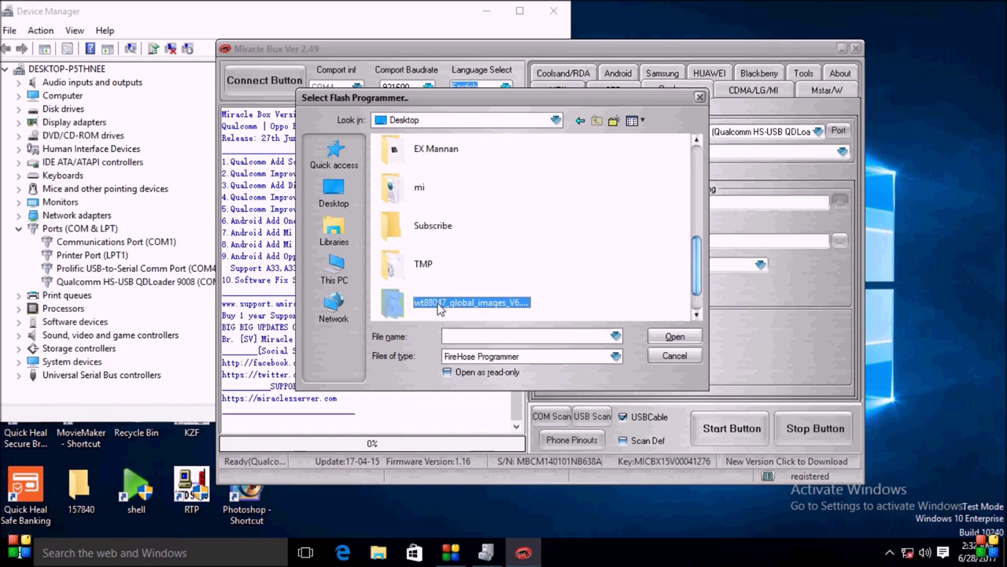
double_click(439, 307)
double_click(429, 159)
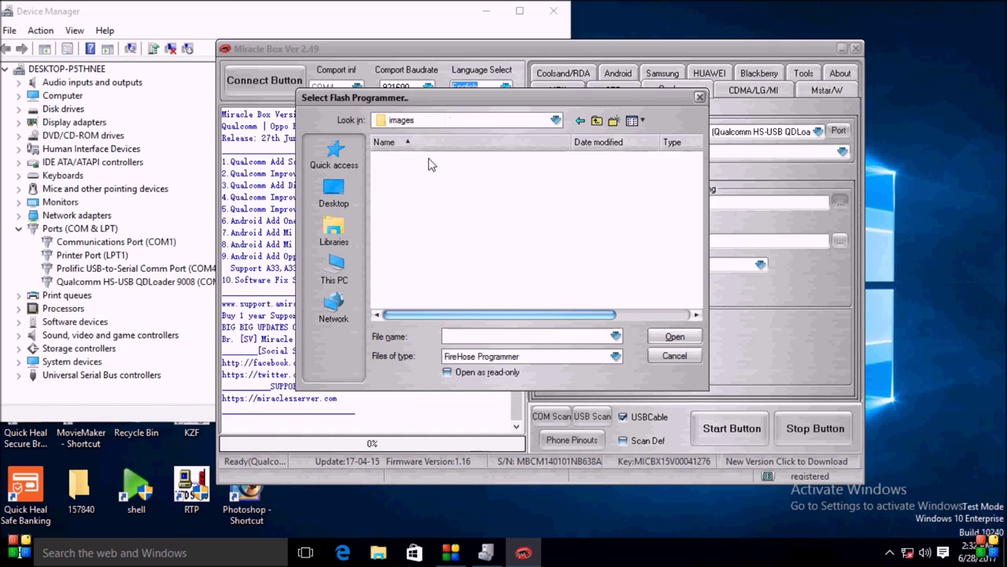
left_click(430, 160)
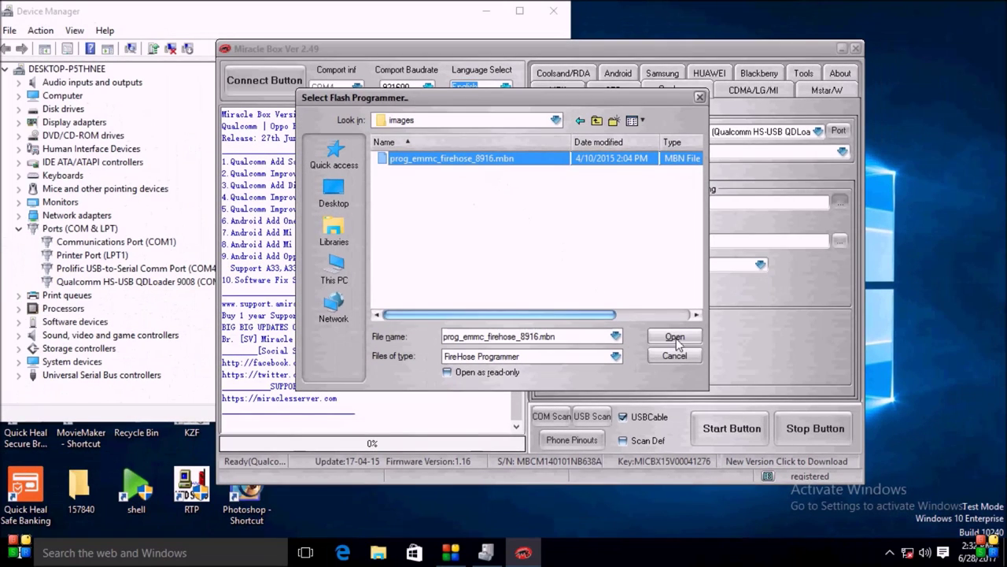
left_click(676, 339)
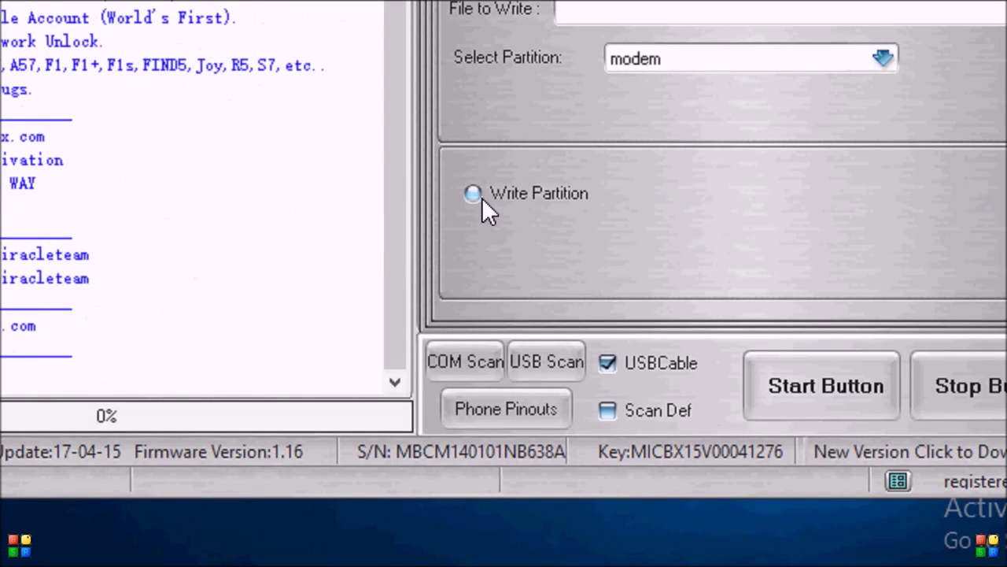
- Enable the Write Partition operation and choose userdata as the partition
left_click(474, 195)
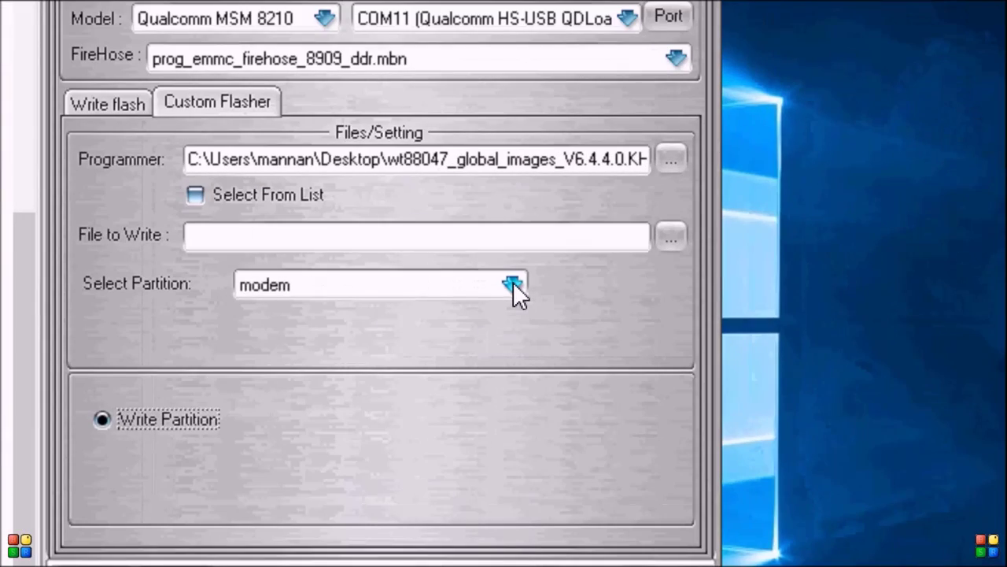
left_click(512, 283)
scroll(423, 547, "down", 4)
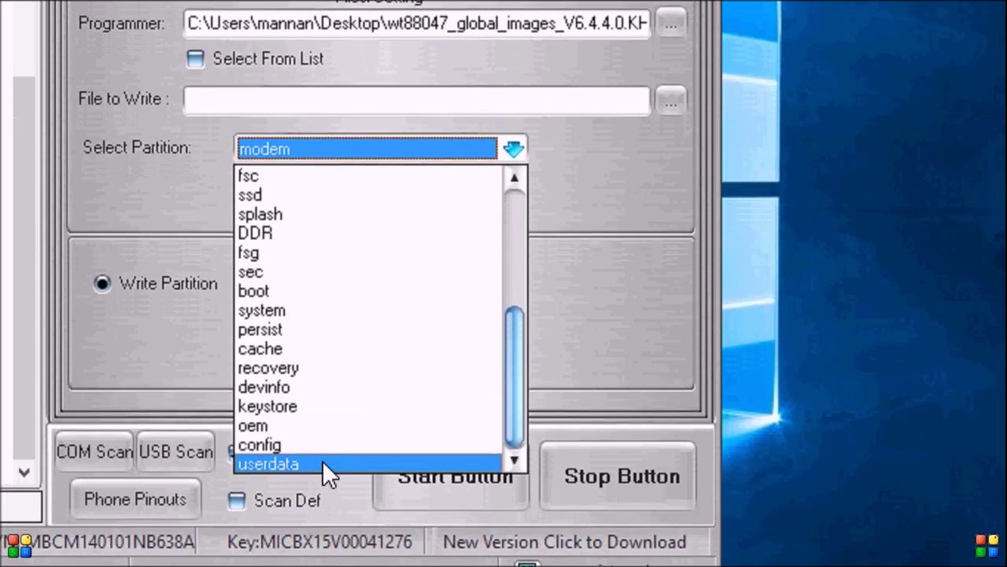
left_click(325, 523)
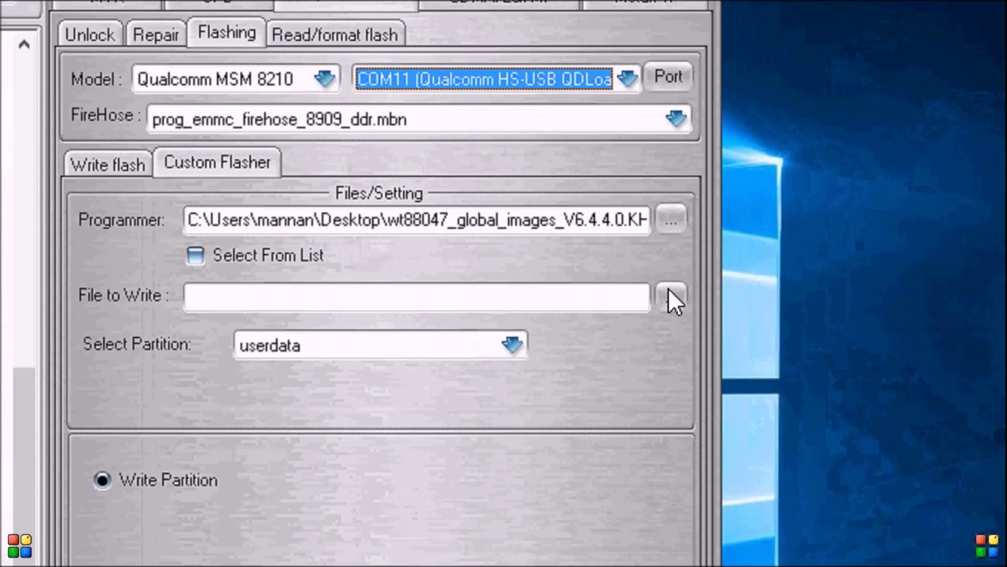
- Load the userdata disc image from the images folder as the file to write and start the partition write
left_click(669, 289)
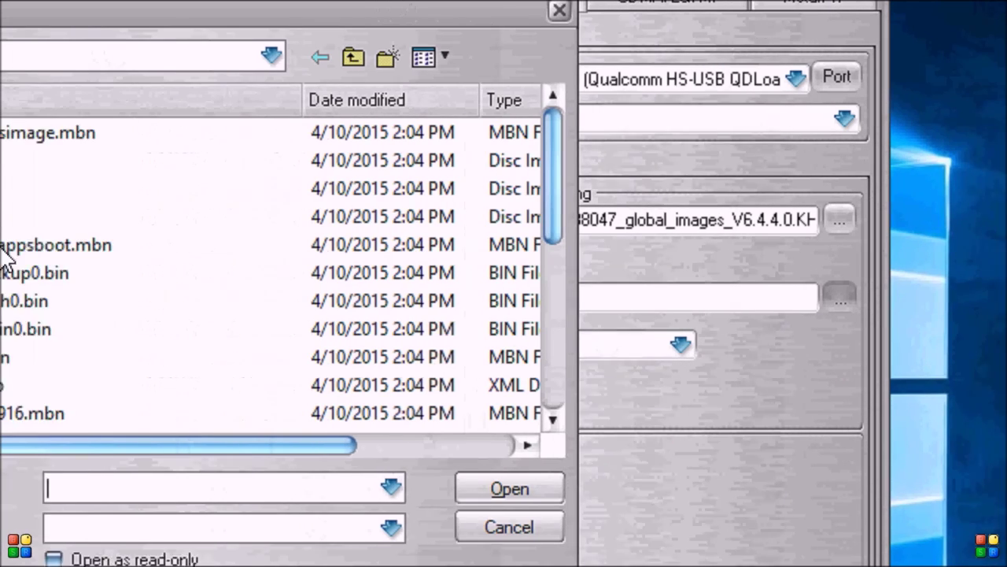
scroll(207, 333, "down", 4)
scroll(207, 333, "down", 1)
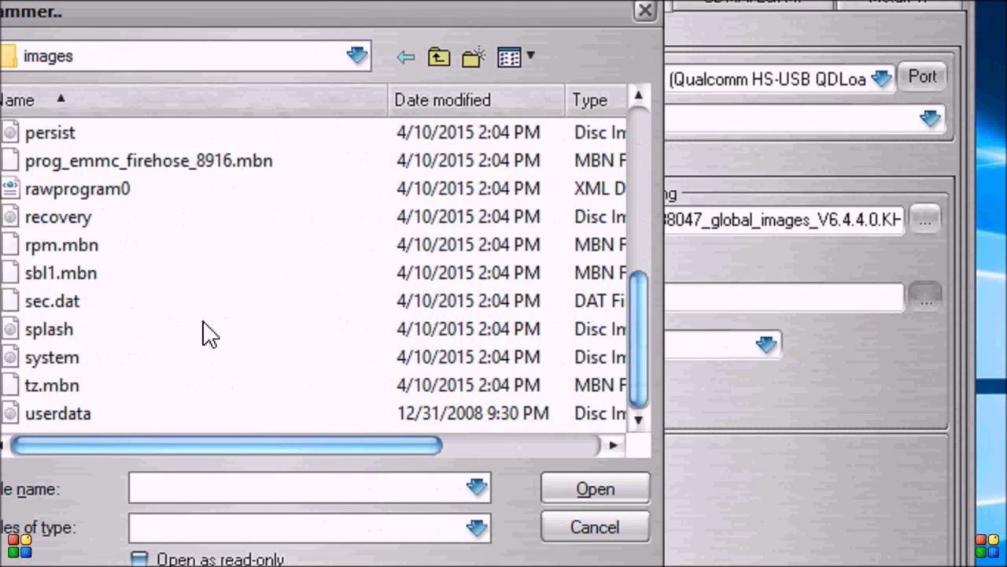
left_click(78, 412)
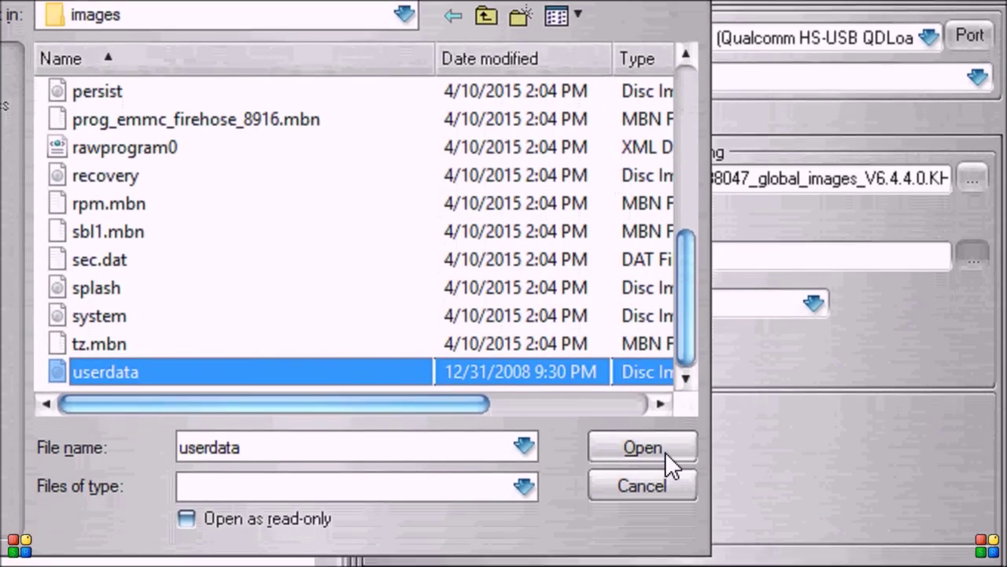
left_click(664, 449)
left_click(880, 480)
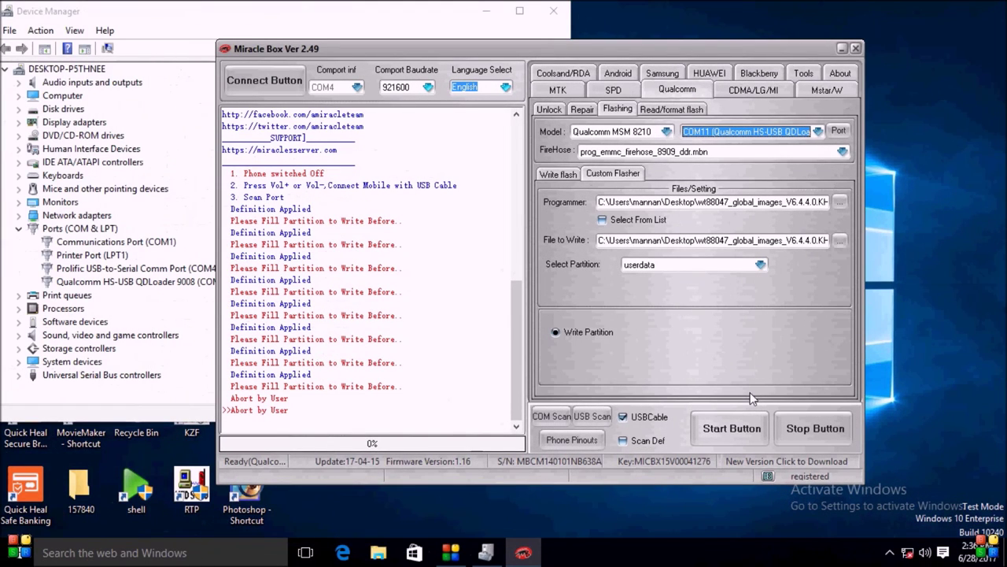
left_click(742, 433)
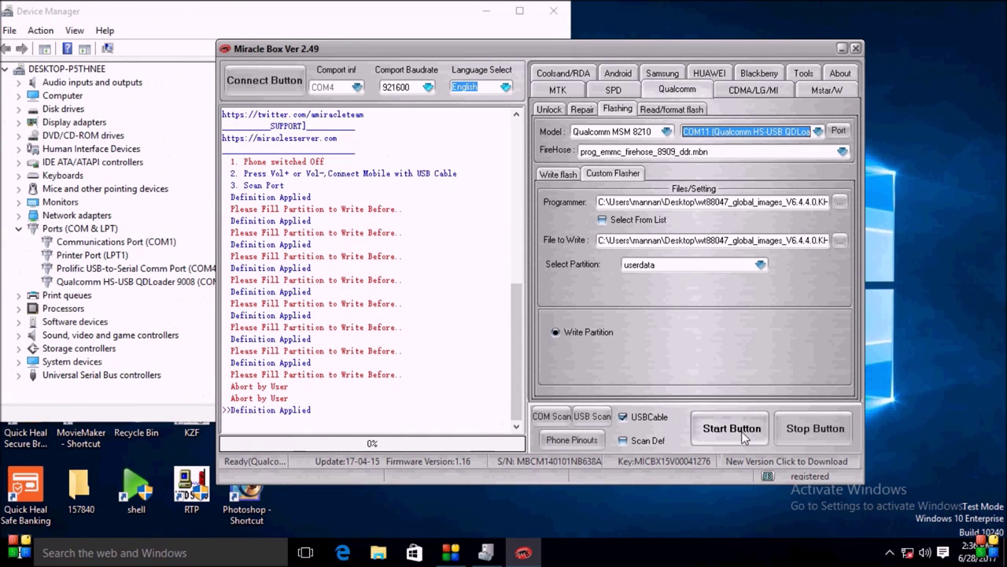